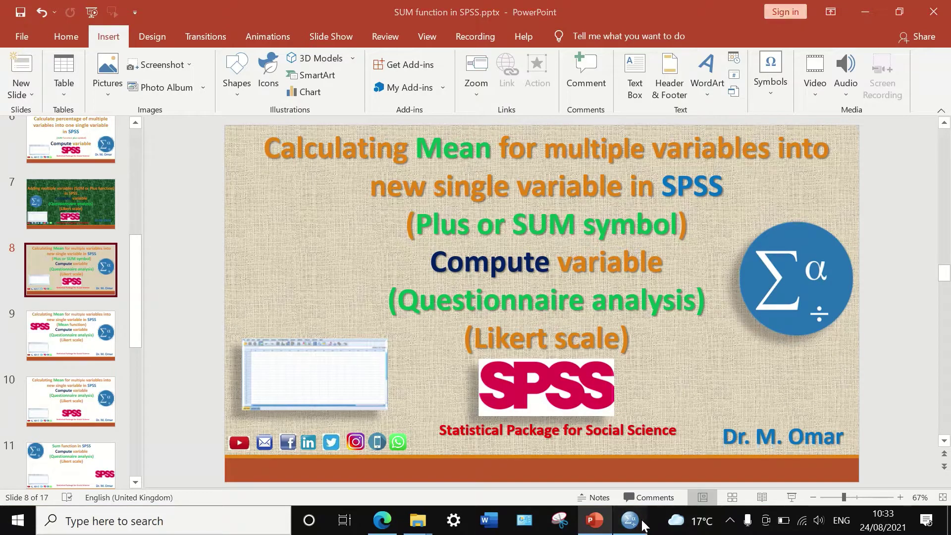
Bring the SPSS data editor with ID and Score1–Score4 for 20 cases to the front
left_click(639, 521)
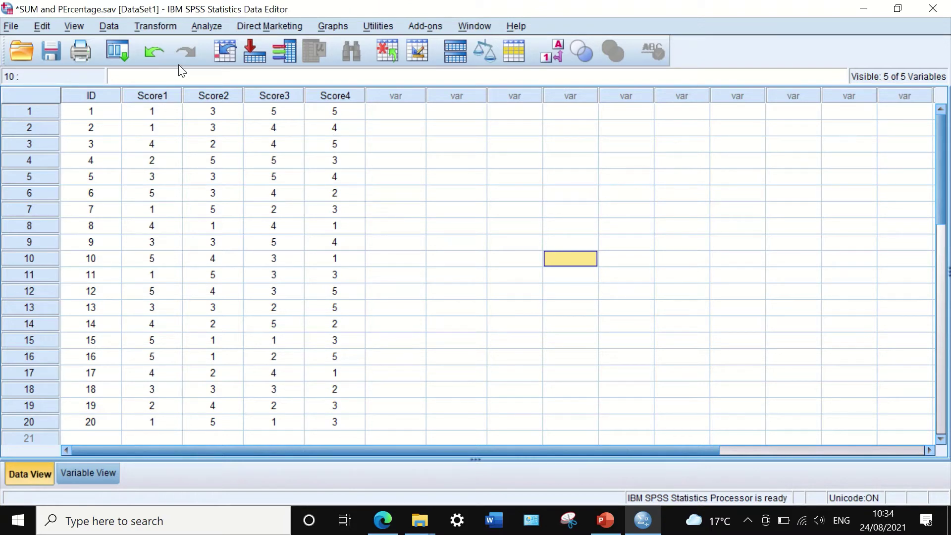
Open Compute Variable and reset it to clear the old SUM formula
left_click(163, 28)
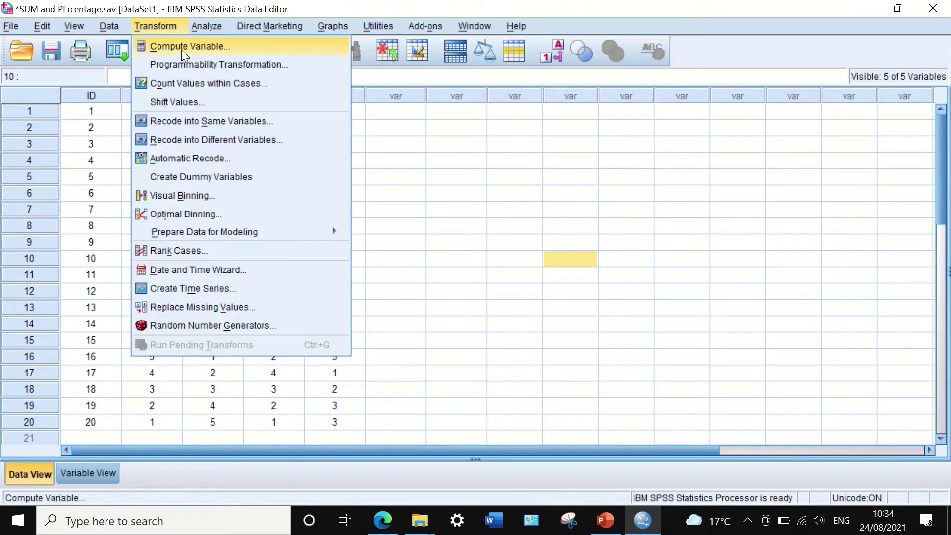
left_click(181, 47)
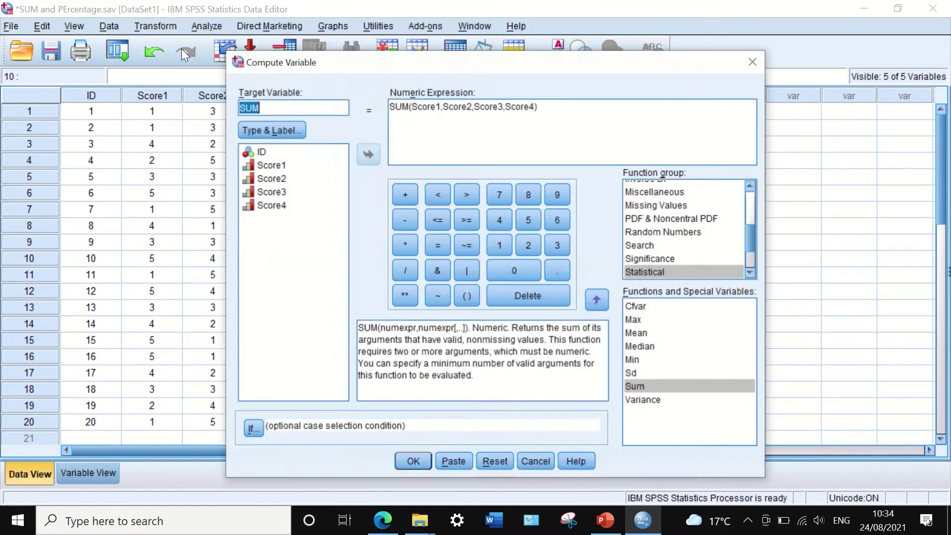
left_click(498, 461)
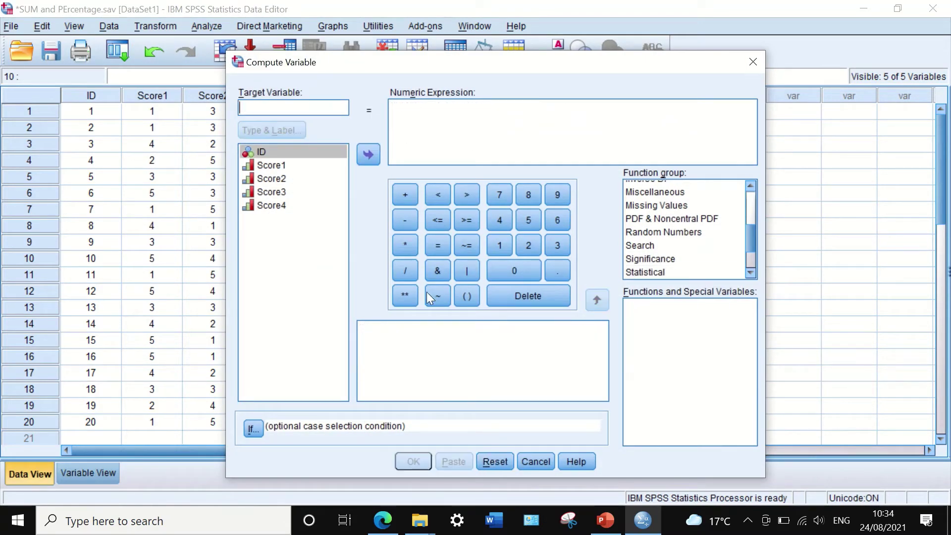
left_click_drag(360, 62, 564, 68)
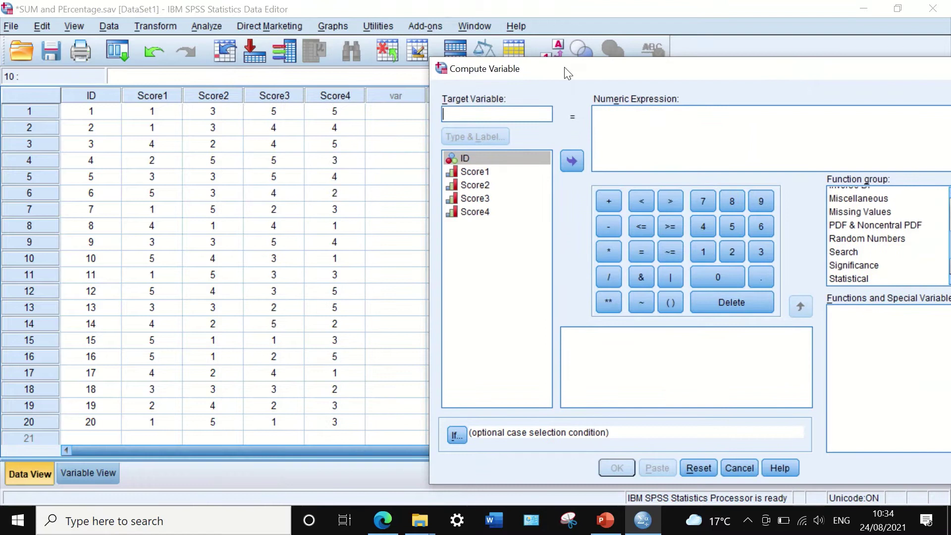
Name the target variable MeanPlus
left_click(492, 112)
type("MEan")
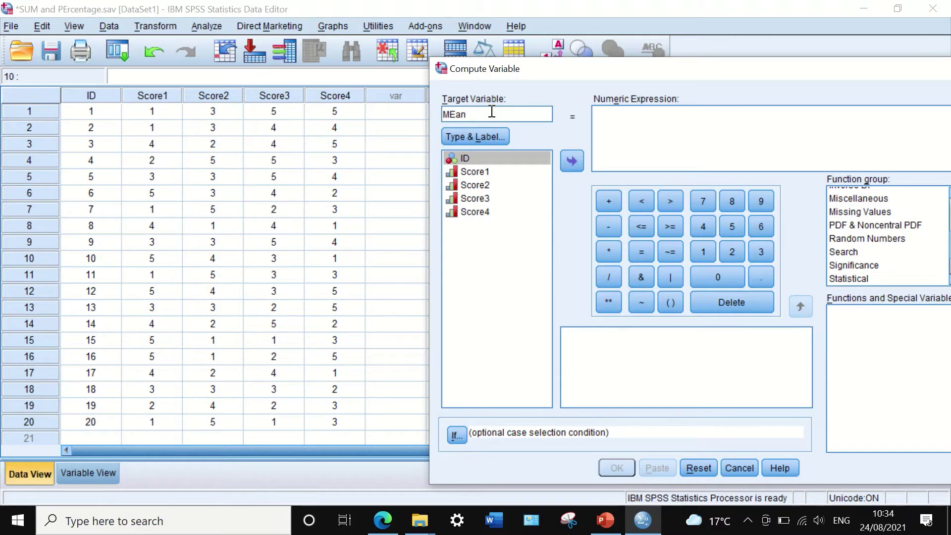
key("BackSpace")
key("BackSpace")
key("BackSpace")
type("ean")
type("P")
type("lus")
left_click_drag(722, 70, 464, 43)
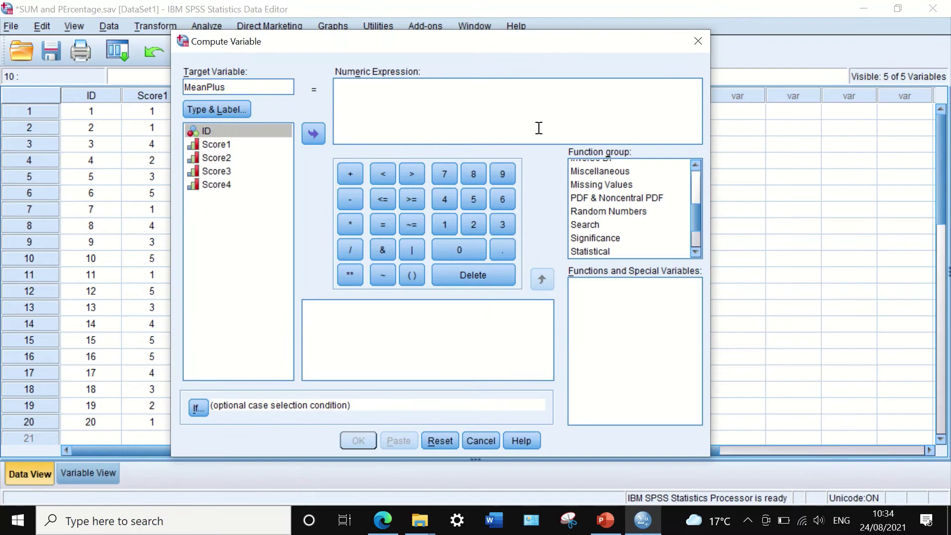
Build the expression Score1 + Score2 + Score3 + Score4 from the variable list
left_click(215, 145)
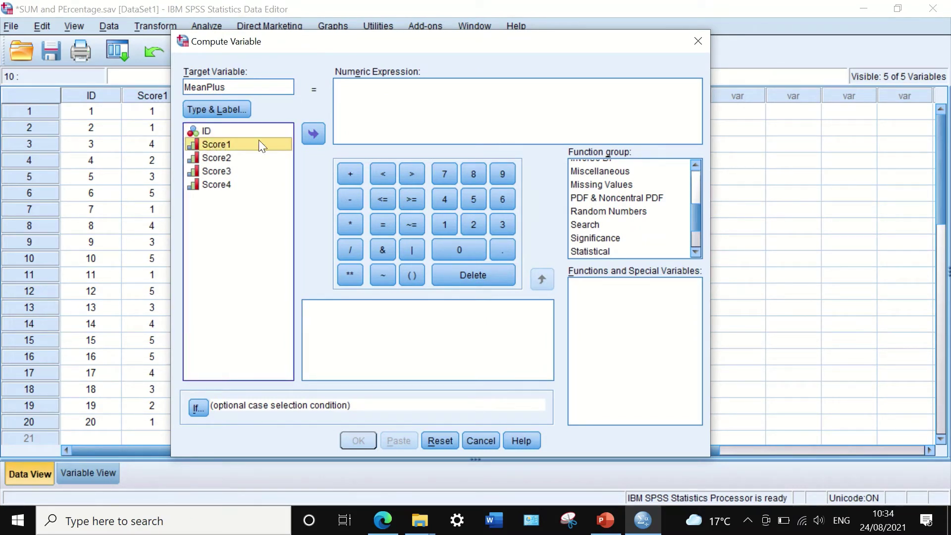
left_click(314, 133)
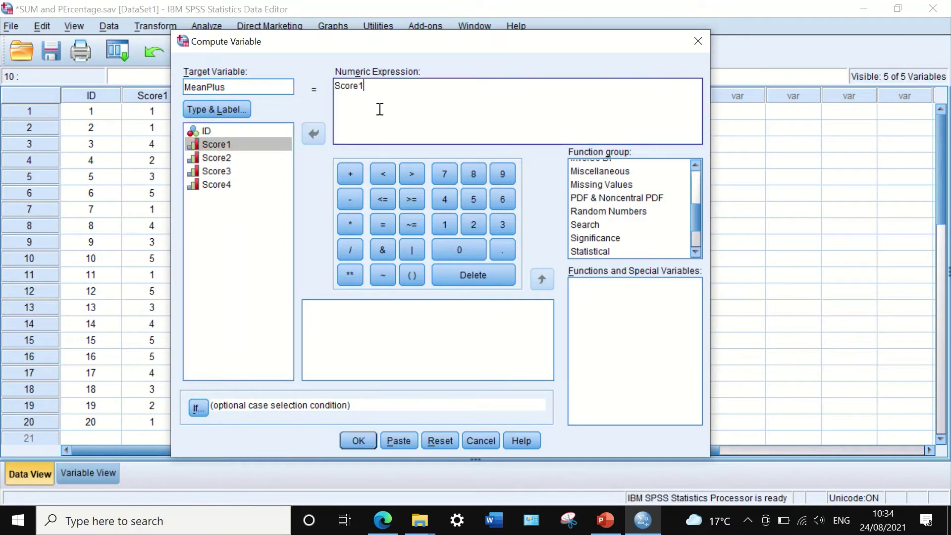
left_click(349, 174)
left_click(210, 158)
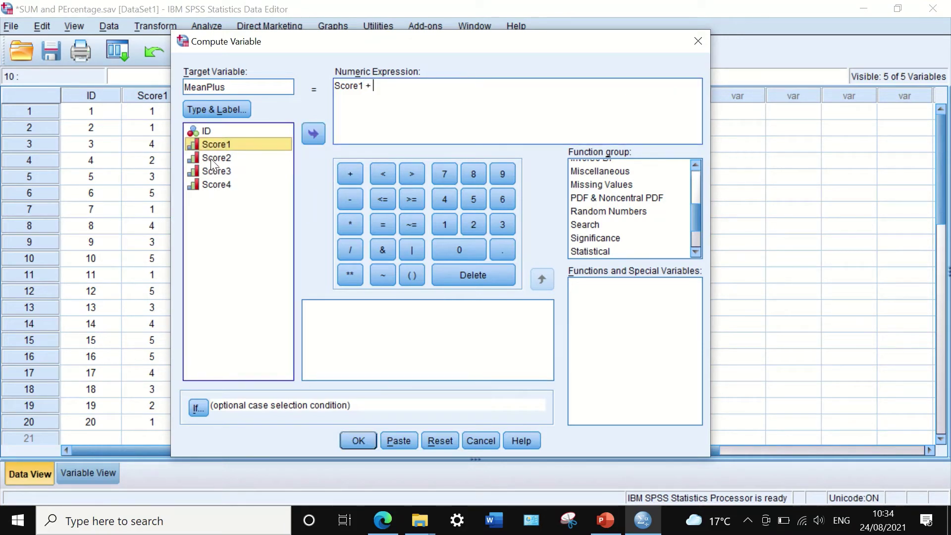
left_click(312, 133)
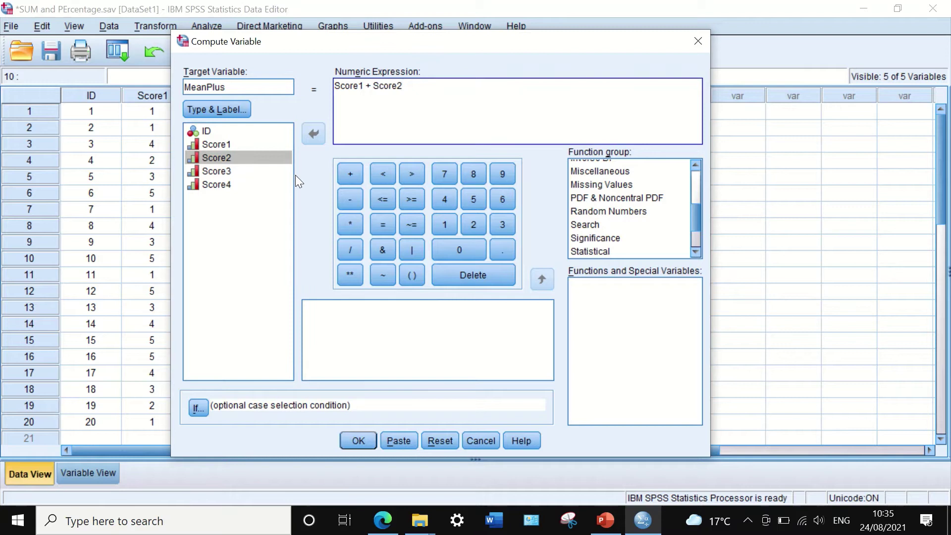
left_click(349, 175)
left_click(215, 170)
left_click(314, 134)
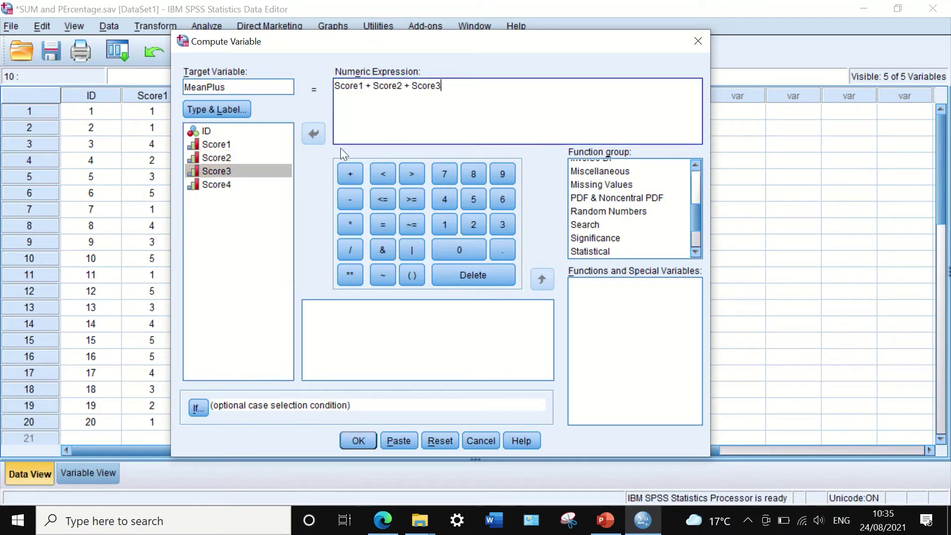
left_click(349, 174)
left_click(218, 186)
left_click(317, 135)
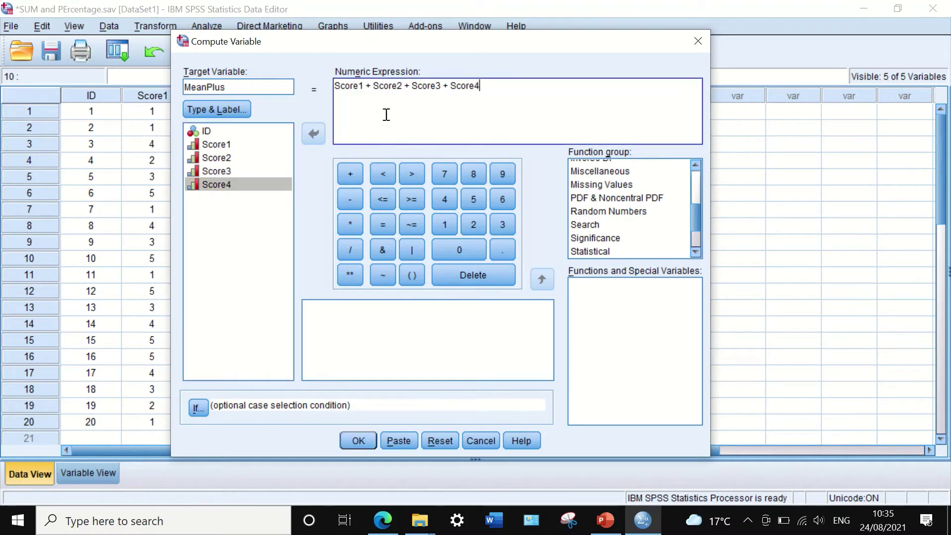
Wrap the summed scores in parentheses
left_click(333, 88)
type("(")
left_click(488, 86)
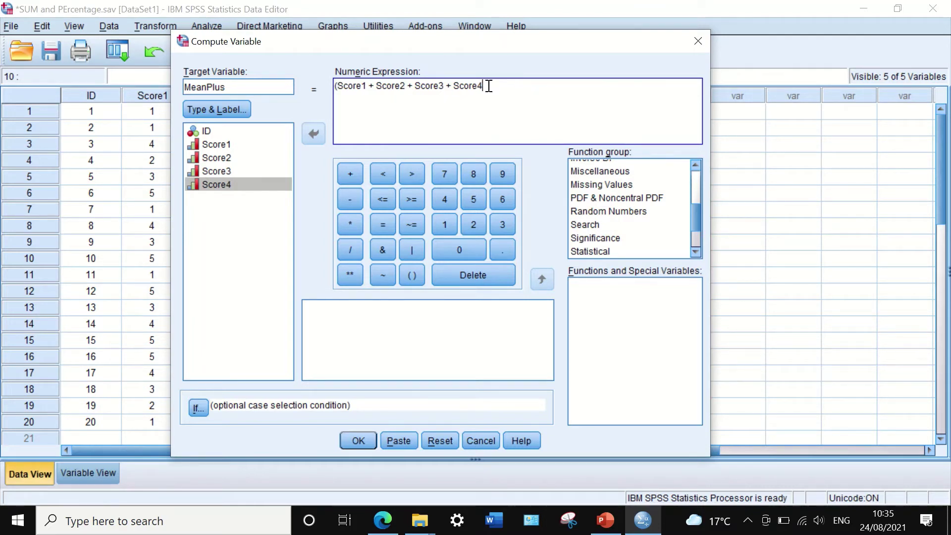
type(")")
Divide the summed scores by 4 and run the computation to create MeanPlus
left_click(349, 254)
left_click(446, 198)
left_click(357, 441)
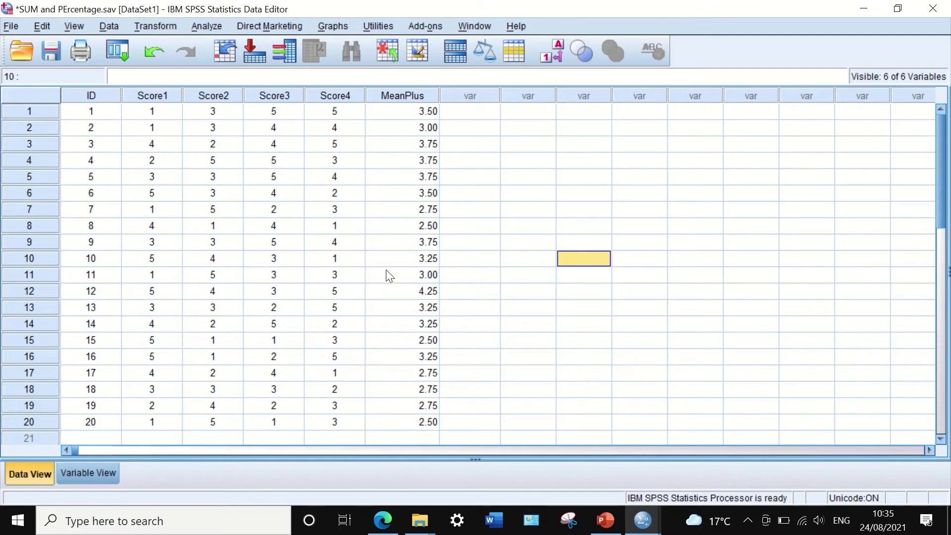
left_click(149, 27)
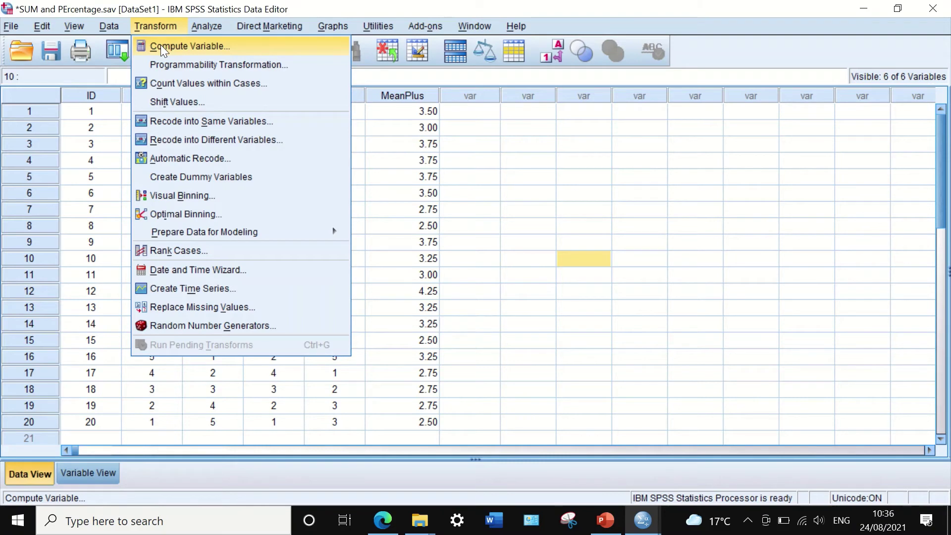
Reset Compute Variable, name the new target MeanSUm, and show all function groups
left_click(161, 44)
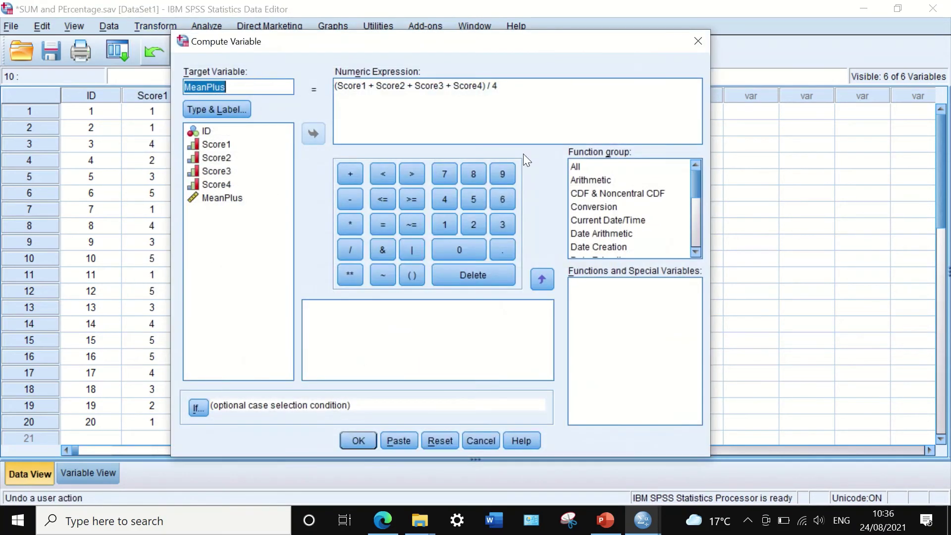
left_click(439, 440)
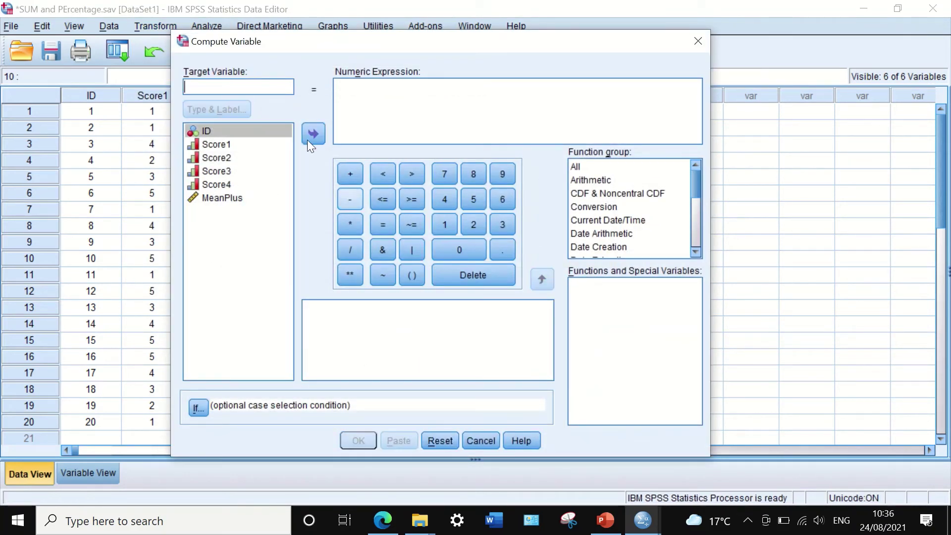
left_click(233, 86)
type("Mea")
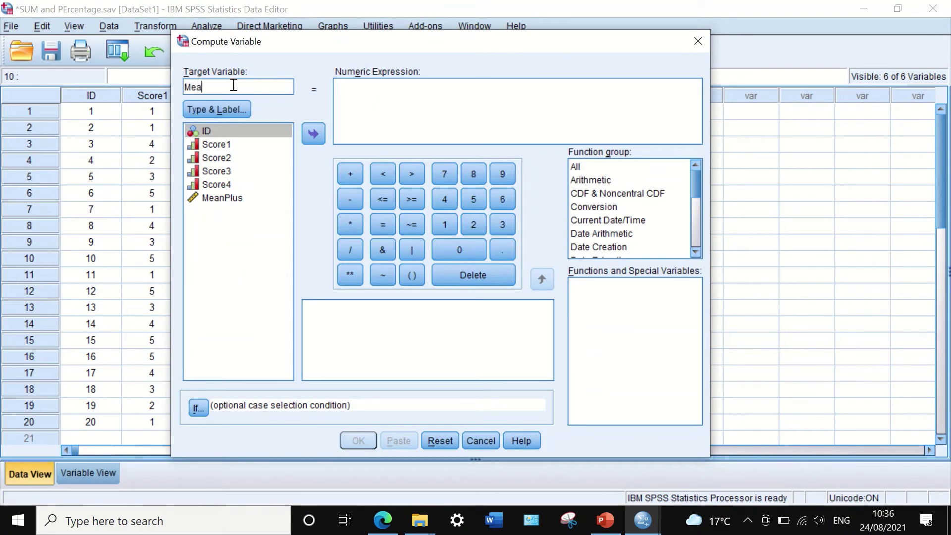
type("nSUm")
left_click(576, 166)
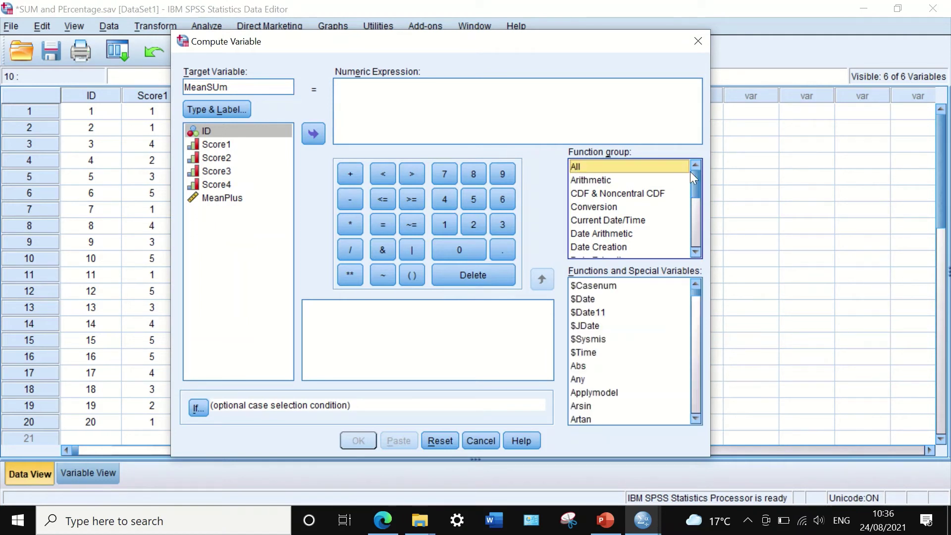
left_click_drag(695, 177, 684, 238)
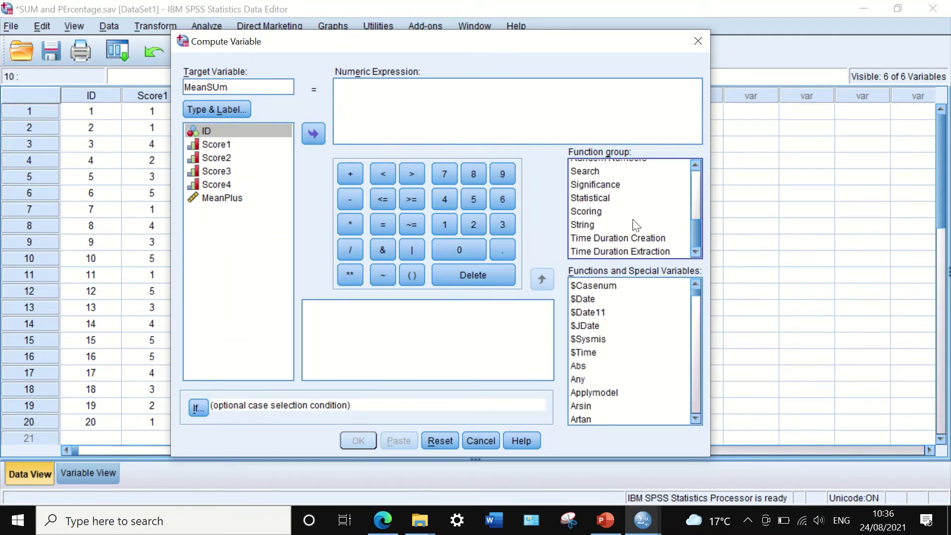
Insert the Statistical SUM function with Score1 and Score2 as its arguments
left_click(626, 197)
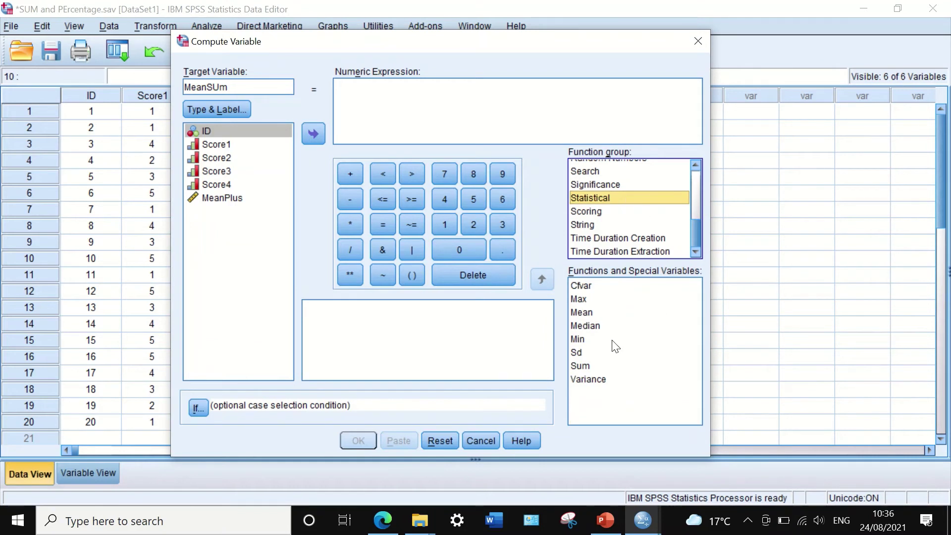
left_click(577, 366)
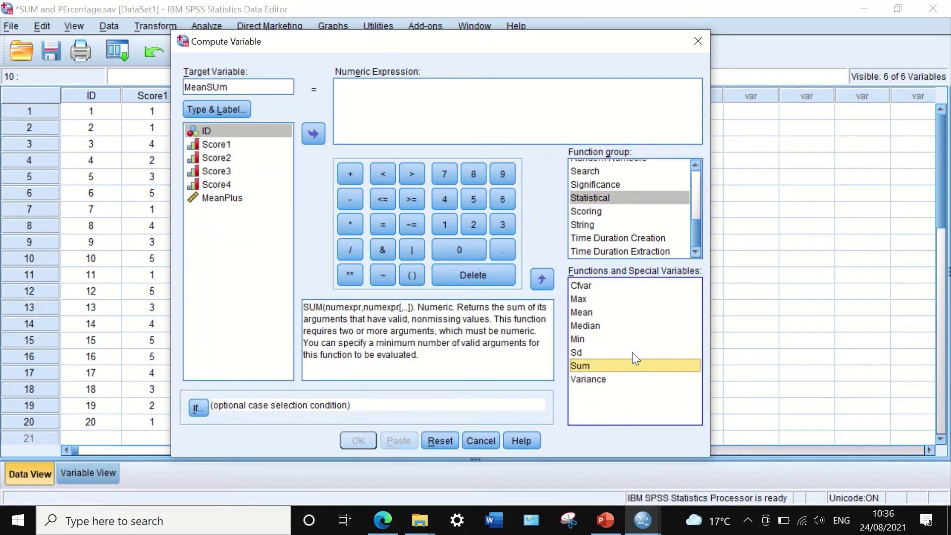
left_click_drag(629, 365, 364, 114)
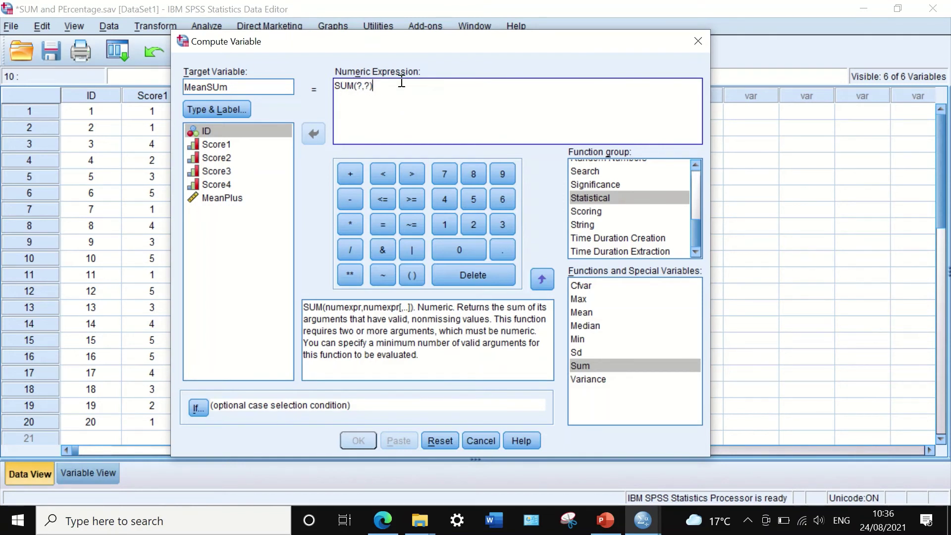
double_click(358, 86)
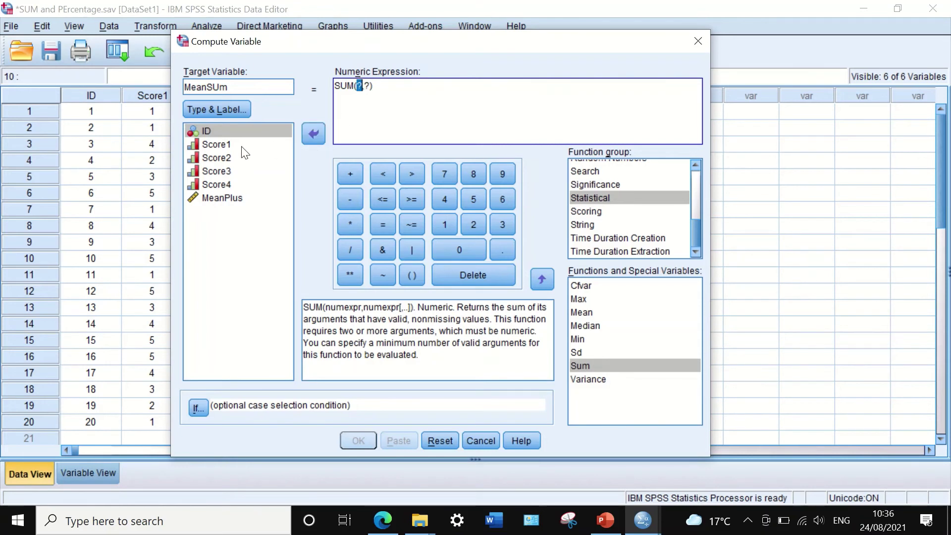
left_click(222, 145)
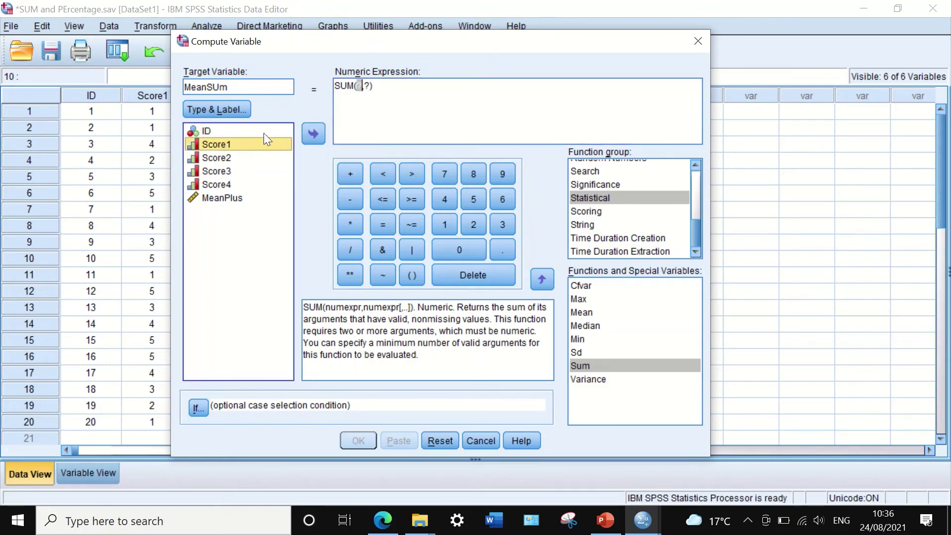
left_click(313, 133)
double_click(390, 85)
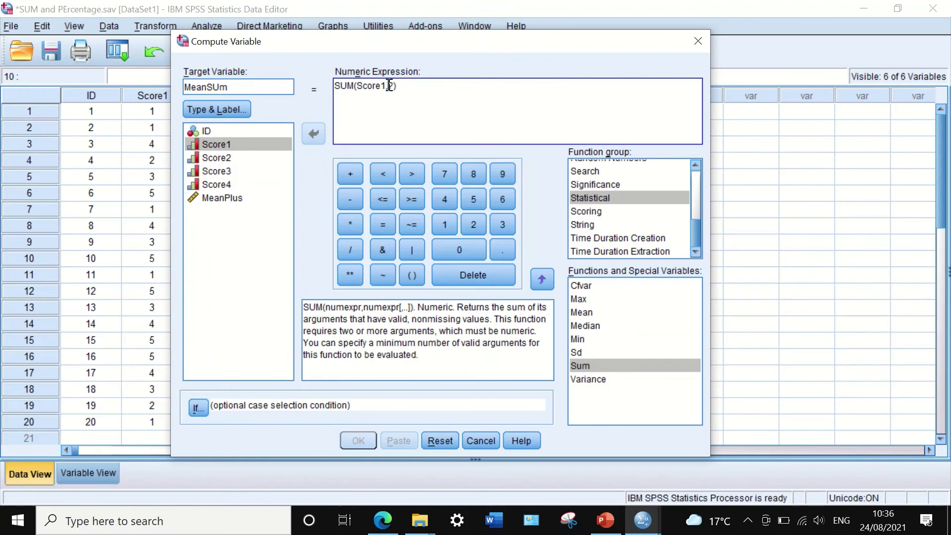
key("BackSpace")
left_click(253, 157)
left_click(313, 133)
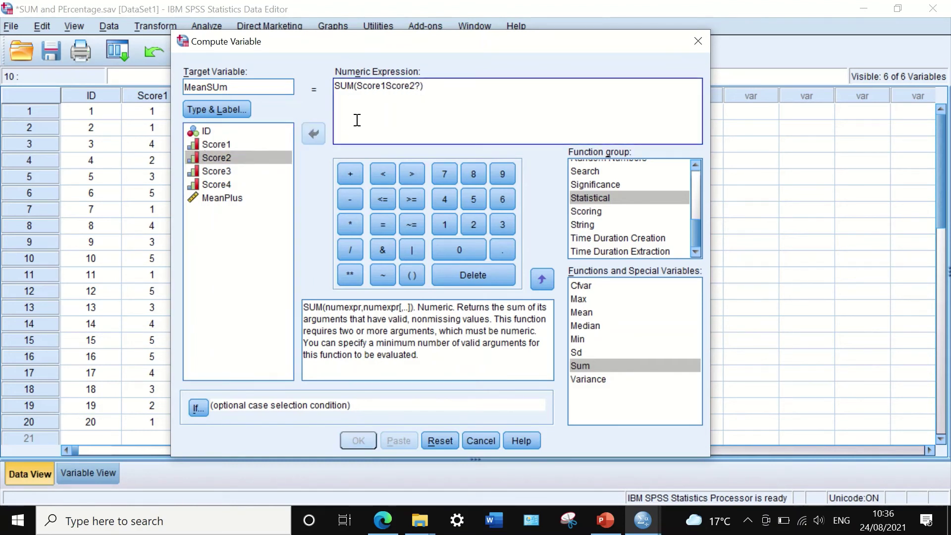
Complete the function as SUM(Score1,Score2,Score3,Score4) with comma separators
left_click(387, 86)
type(",")
left_click(421, 87)
key("BackSpace")
type(",")
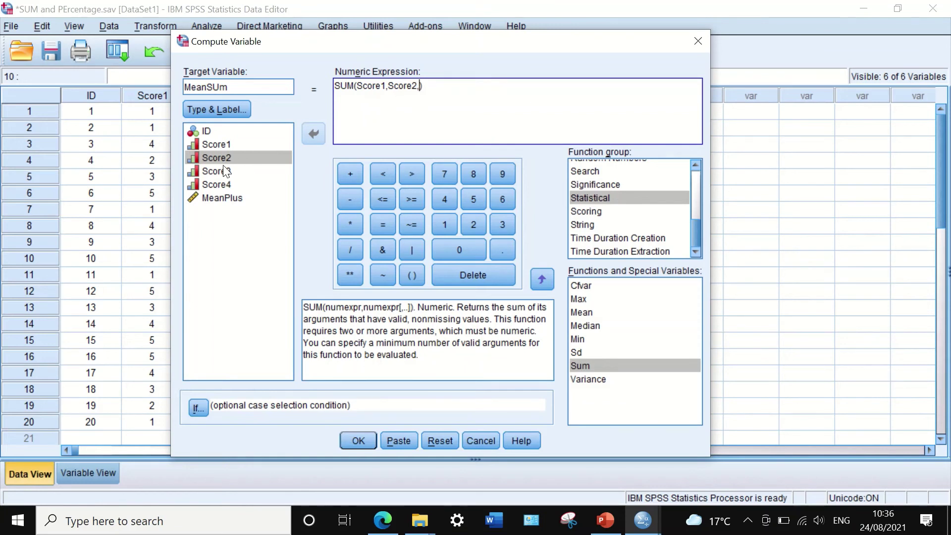
left_click(226, 171)
left_click(304, 135)
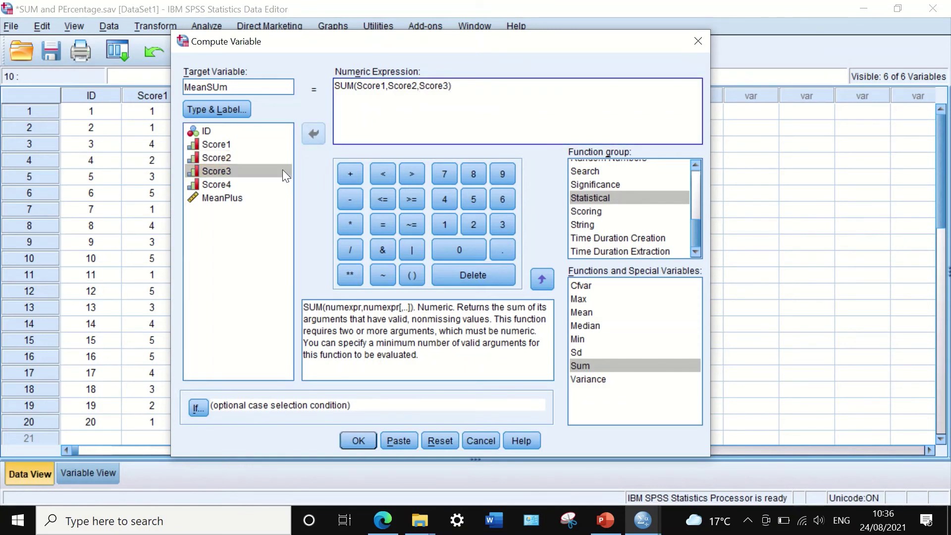
type(",")
left_click(215, 186)
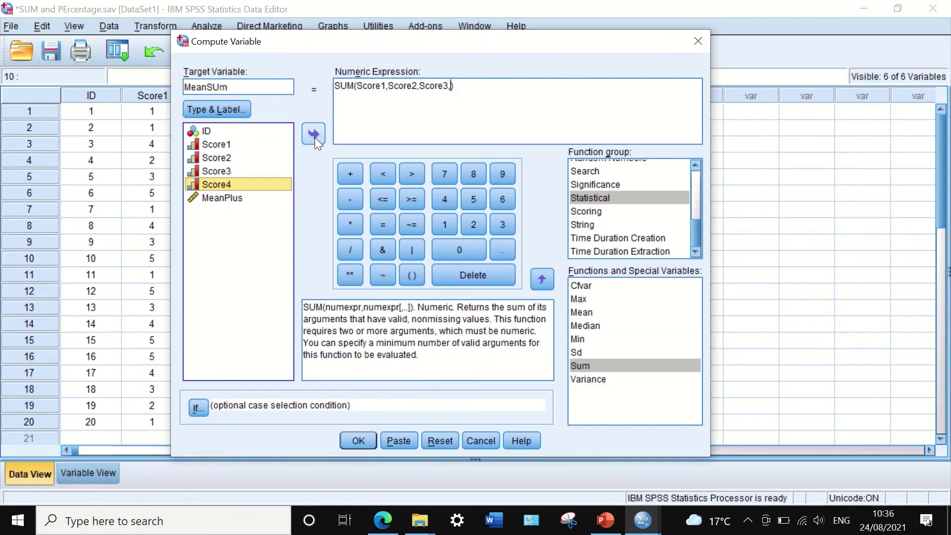
left_click(314, 135)
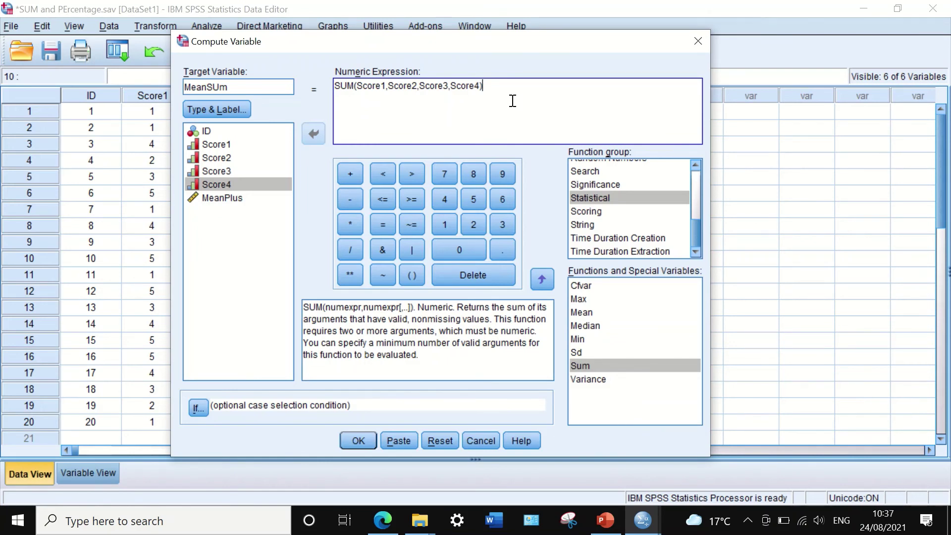
Divide the sum by 4, compute MeanSUm, and hide the Output Viewer
left_click(350, 249)
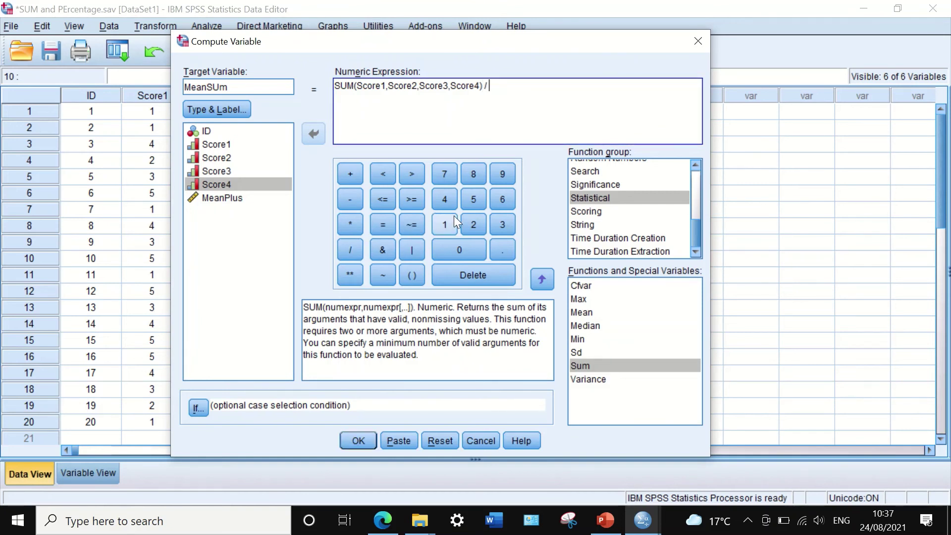
left_click(442, 199)
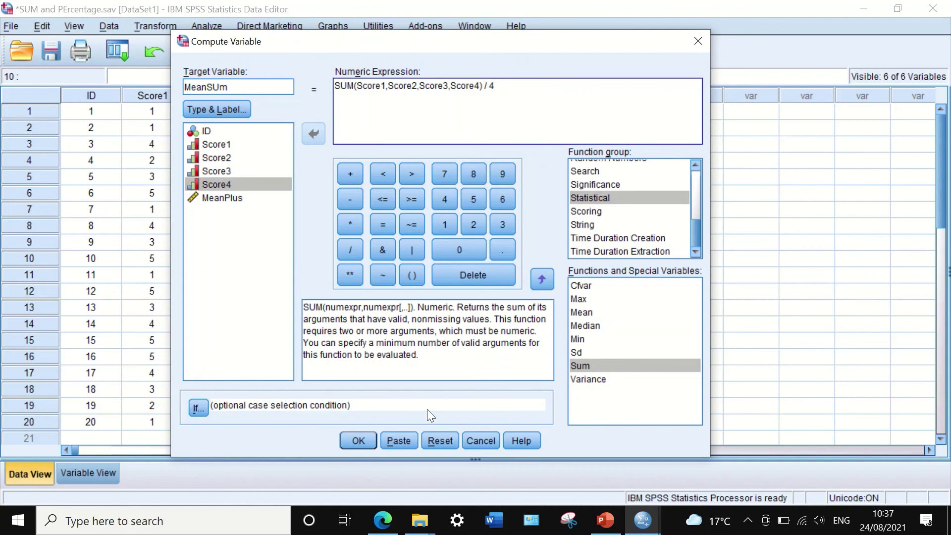
left_click(358, 441)
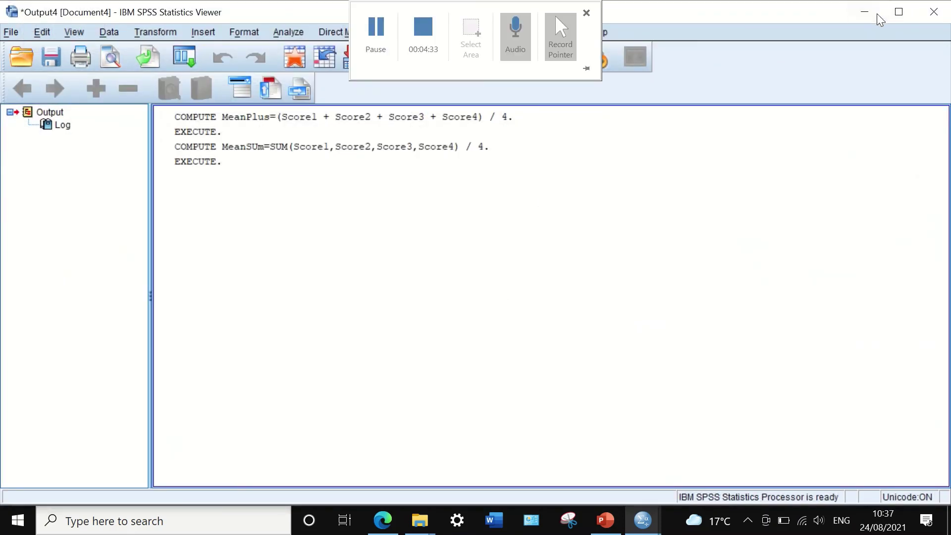
left_click(863, 10)
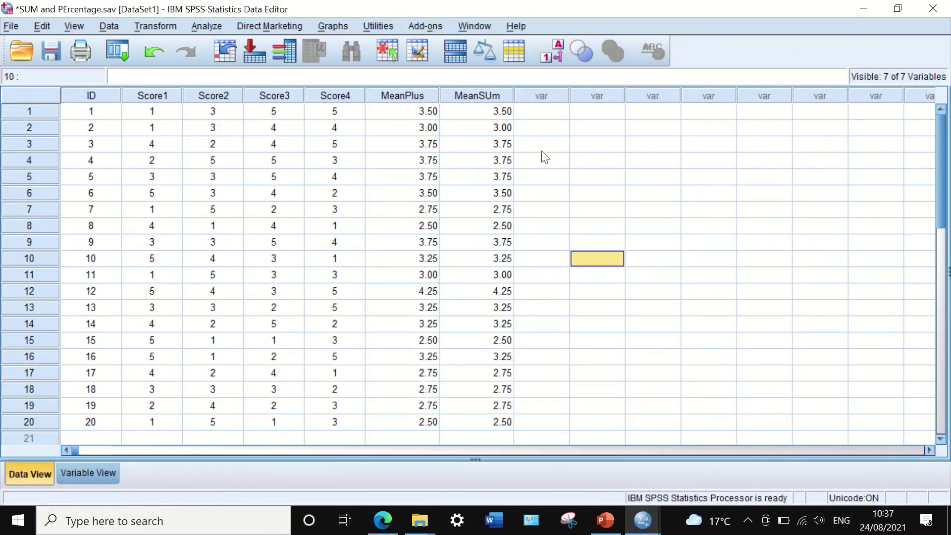